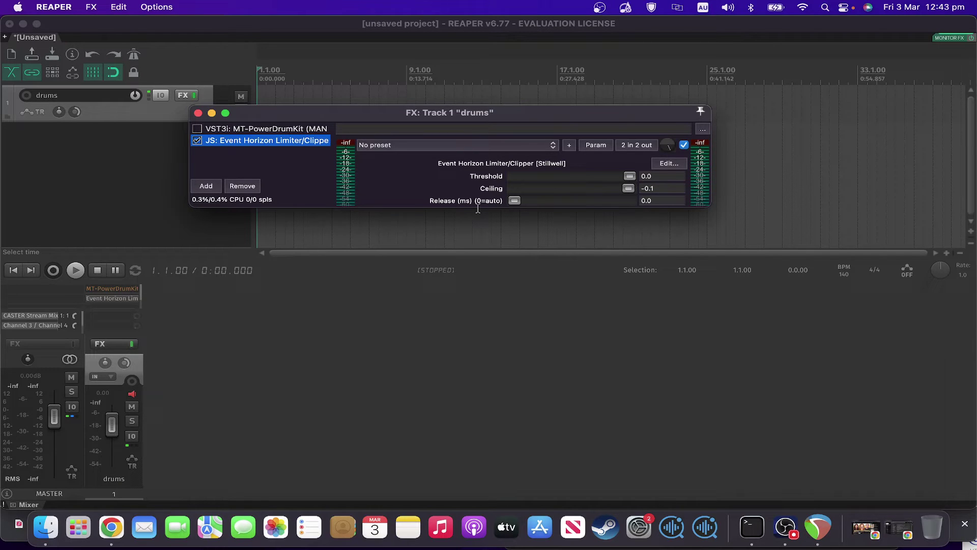
# Try a longer Event Horizon release, then return the Release slider to 0.0 (auto).
pyautogui.moveTo(514, 200); pyautogui.dragTo(566, 203)
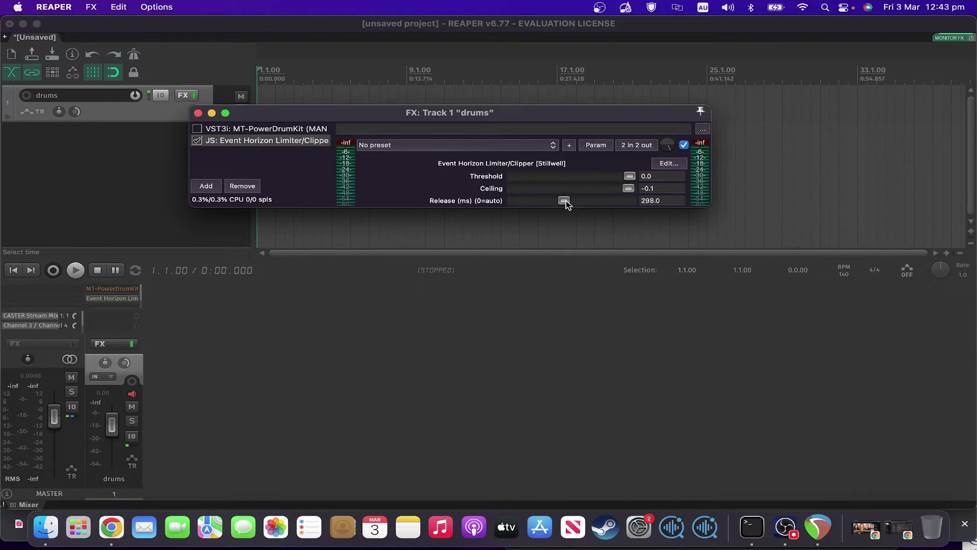
pyautogui.moveTo(566, 203); pyautogui.dragTo(422, 216)
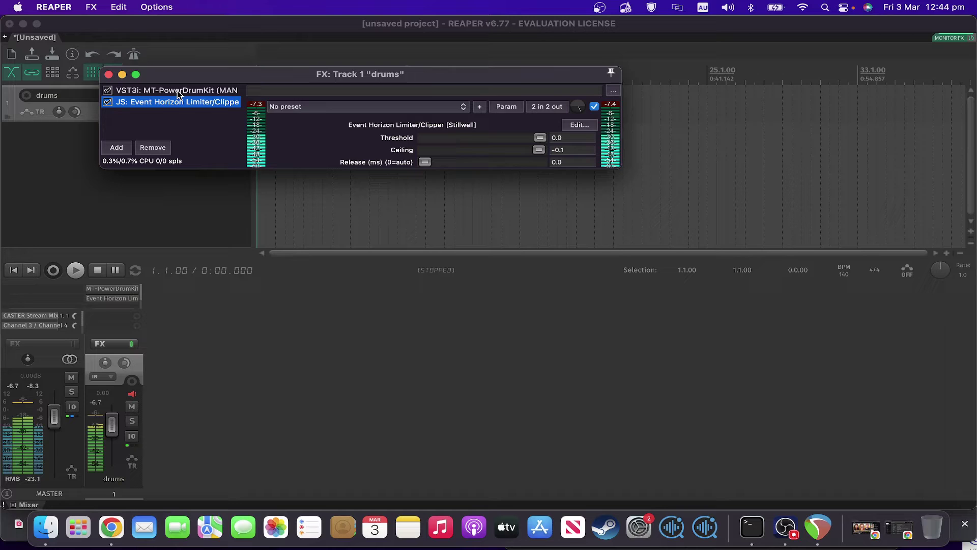
# Add JS: Volume Adjustment via a 'volume' filter and place it above Event Horizon.
pyautogui.click(118, 151)
pyautogui.write('v')
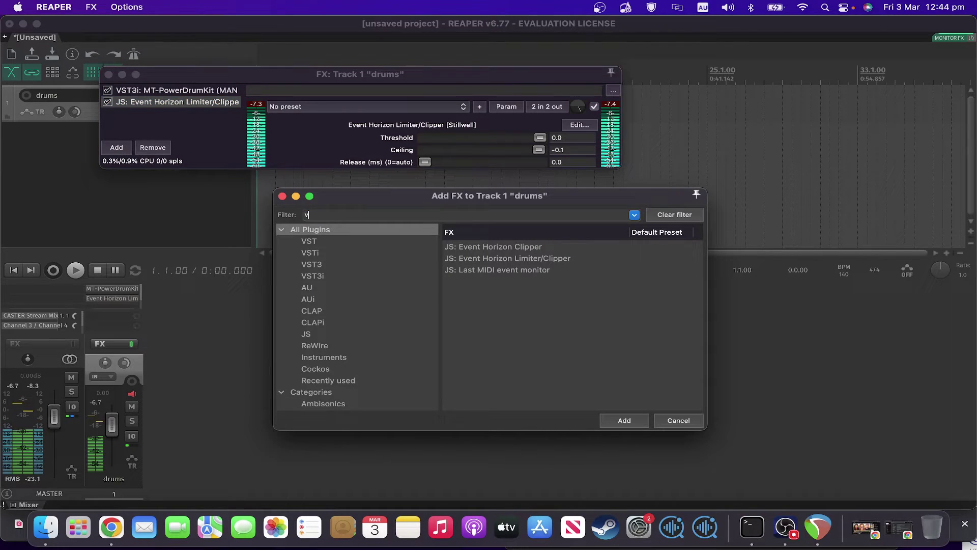
pyautogui.write('ol')
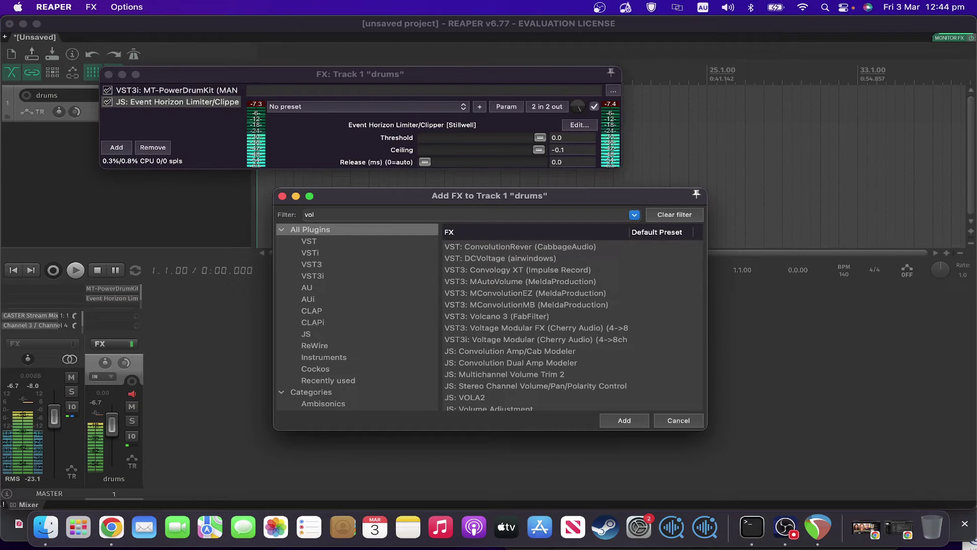
pyautogui.write('ume')
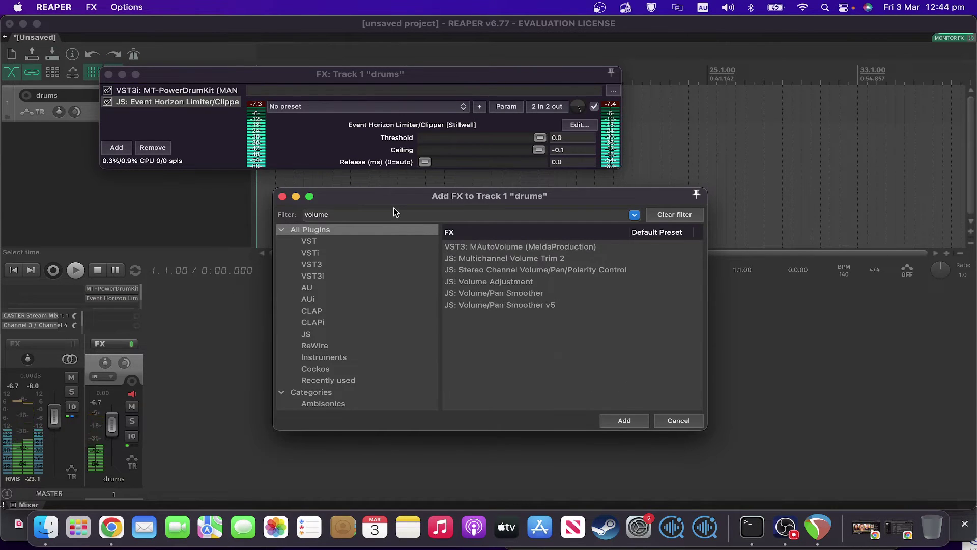
pyautogui.doubleClick(458, 281)
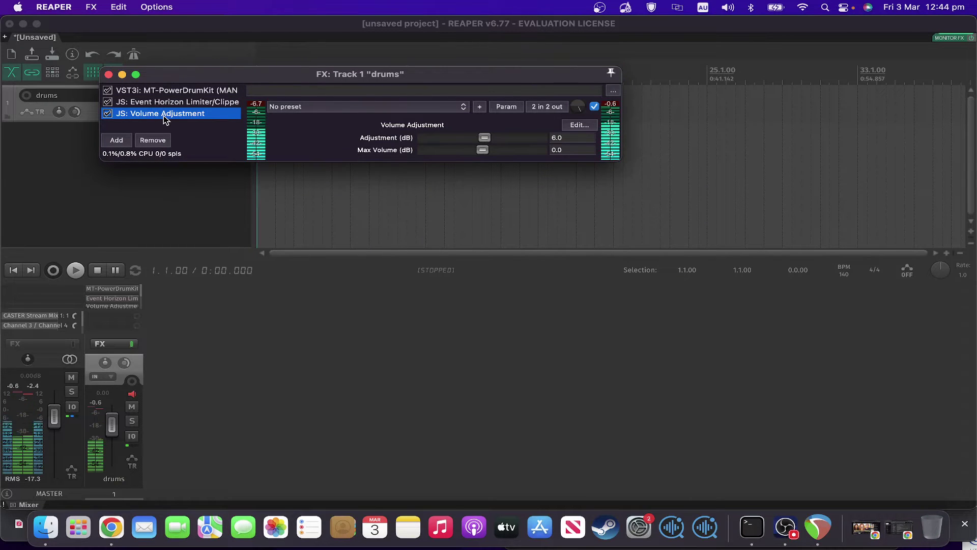
pyautogui.moveTo(169, 110); pyautogui.dragTo(173, 102)
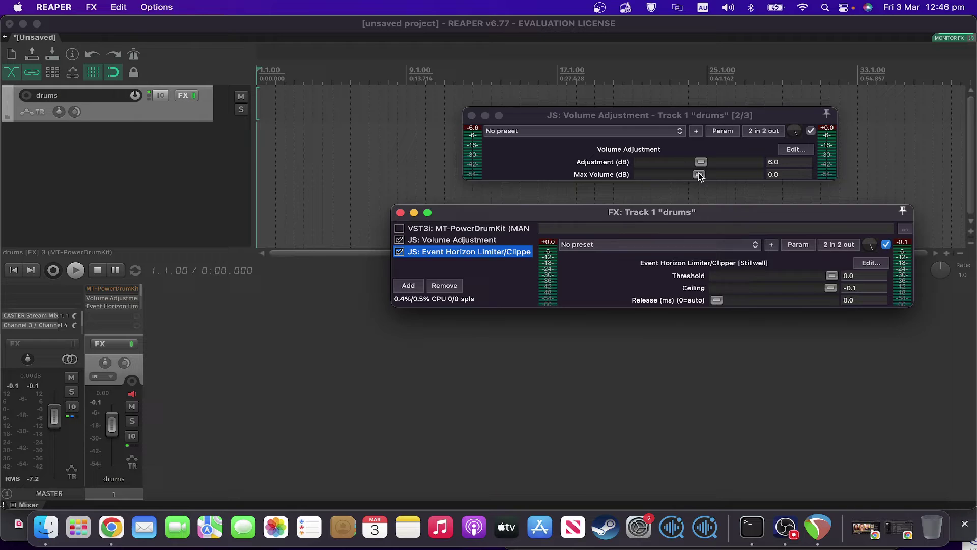
# Raise Max Volume (dB) to 150.0 and re-enable the MT-PowerDrumKit instrument.
pyautogui.moveTo(699, 175); pyautogui.dragTo(770, 179)
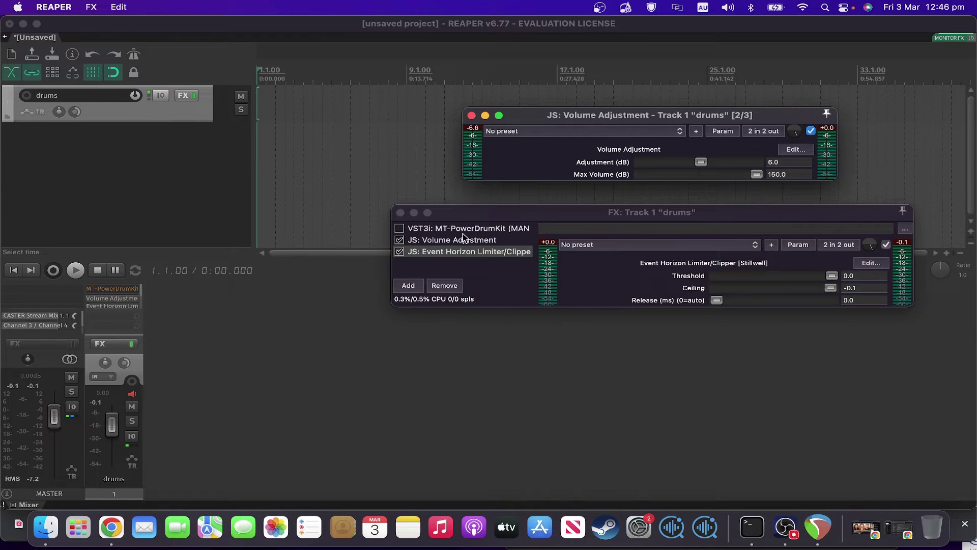
pyautogui.click(399, 229)
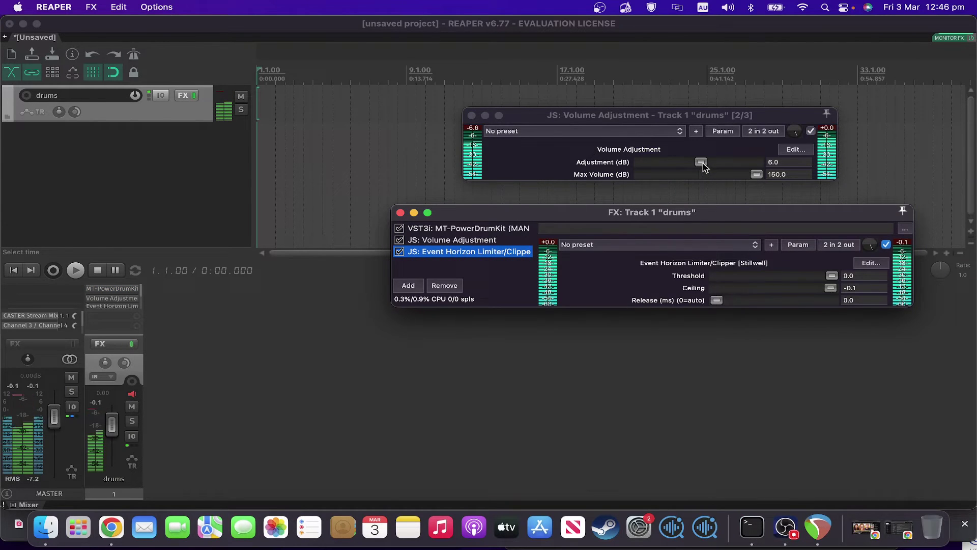
# Boost the first Volume Adjustment to about 19 dB and clear the clipped peak readouts.
pyautogui.click(703, 165)
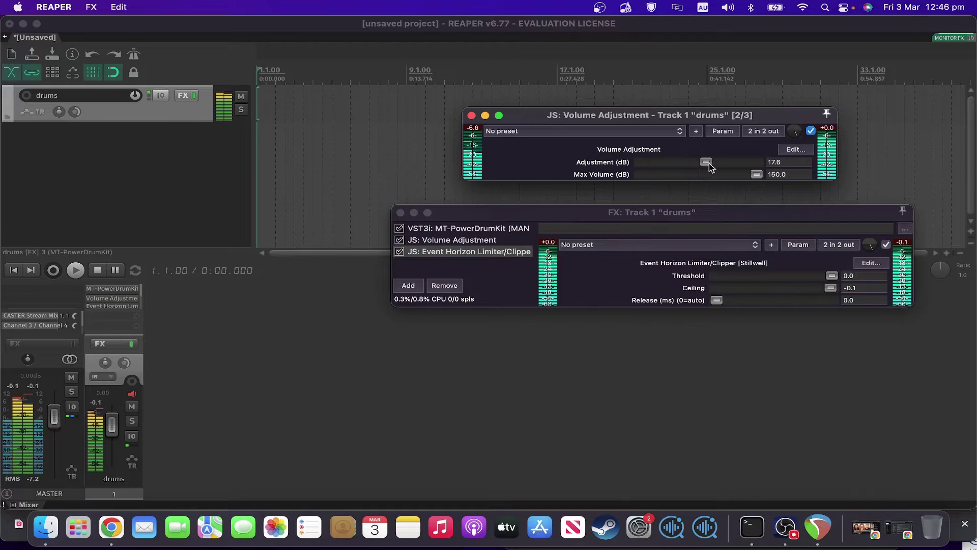
pyautogui.moveTo(704, 165); pyautogui.dragTo(711, 167)
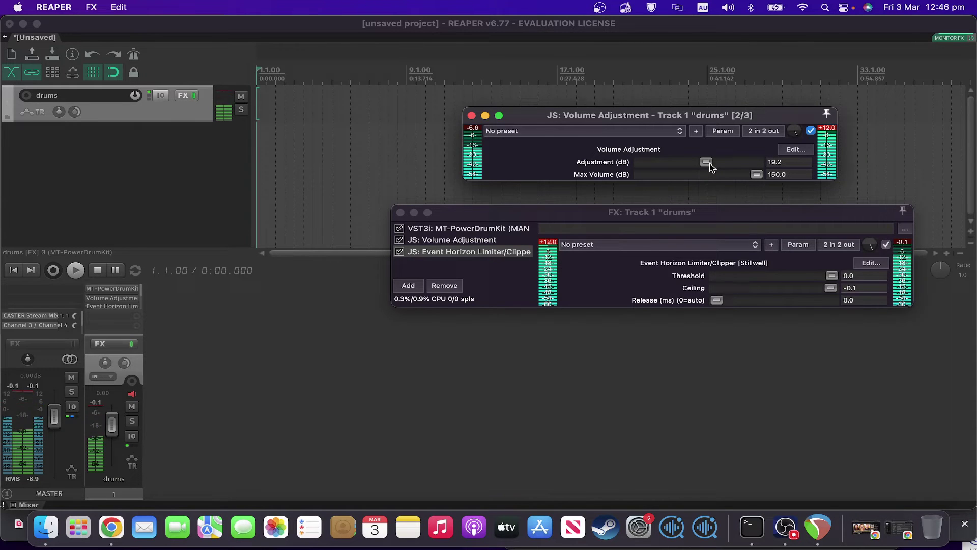
pyautogui.moveTo(710, 167); pyautogui.dragTo(707, 166)
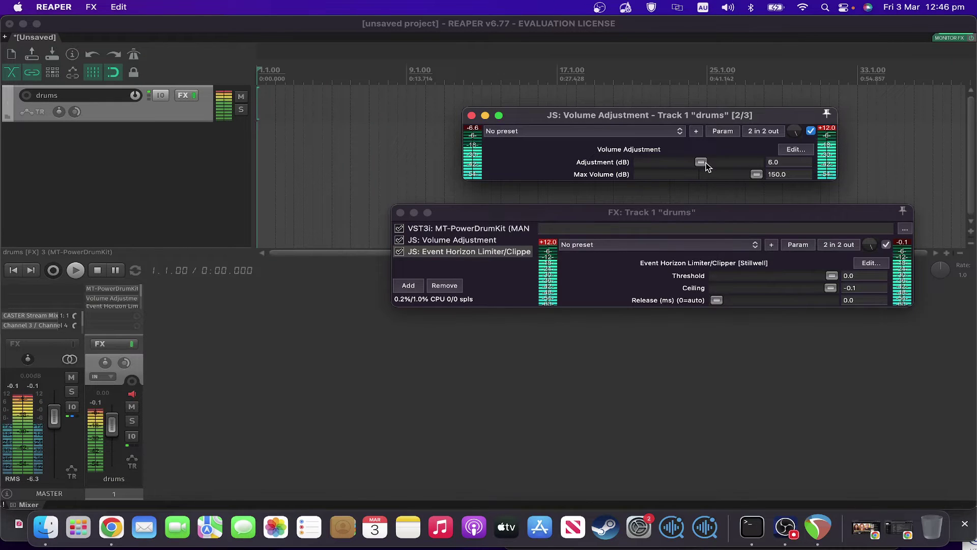
pyautogui.click(548, 244)
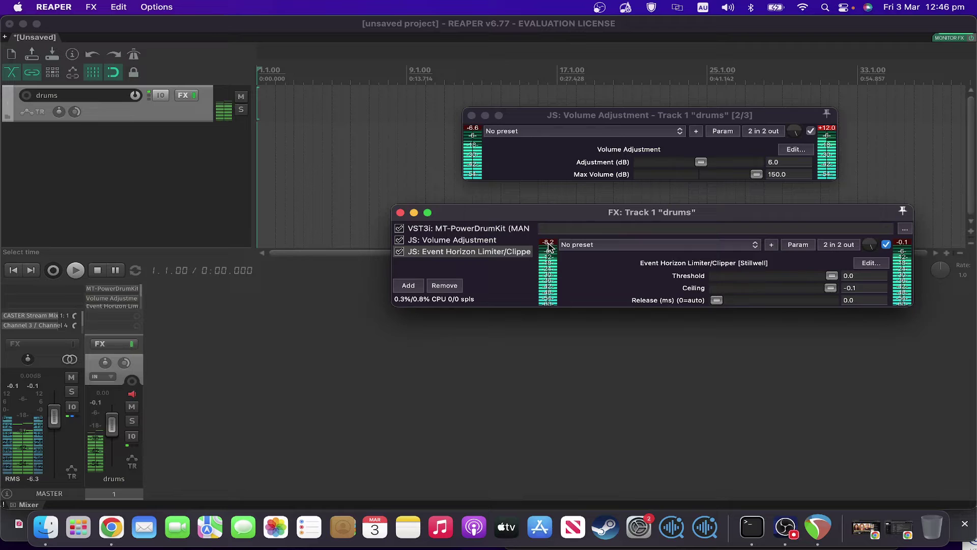
pyautogui.click(827, 132)
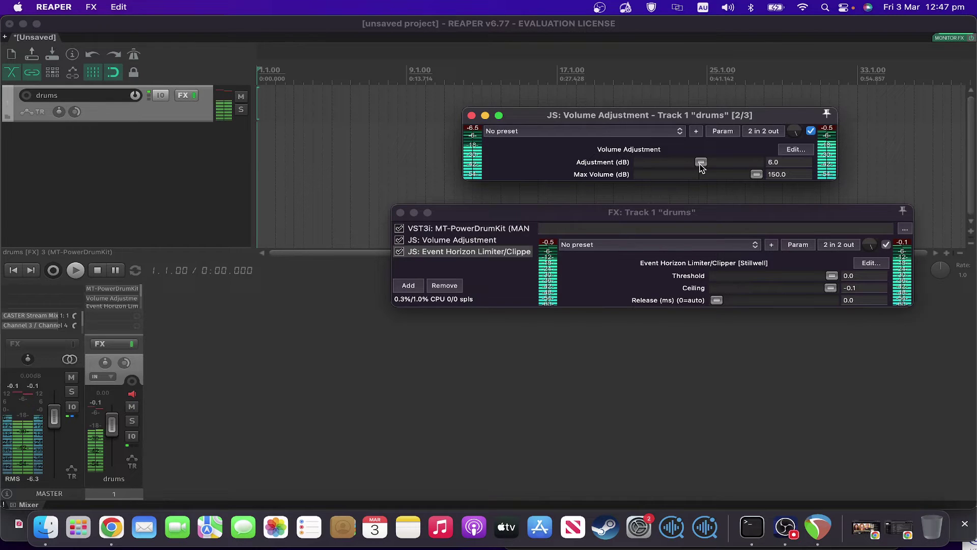
# Try the adjustment at 12.6 and 15.9 dB, then settle it at 6.0 dB.
pyautogui.moveTo(700, 164); pyautogui.dragTo(703, 166)
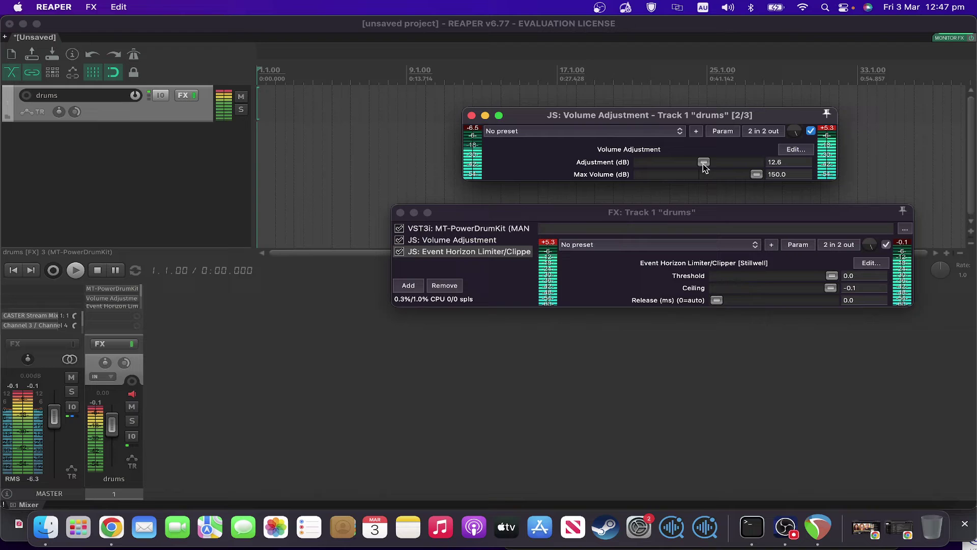
pyautogui.moveTo(702, 167); pyautogui.dragTo(705, 168)
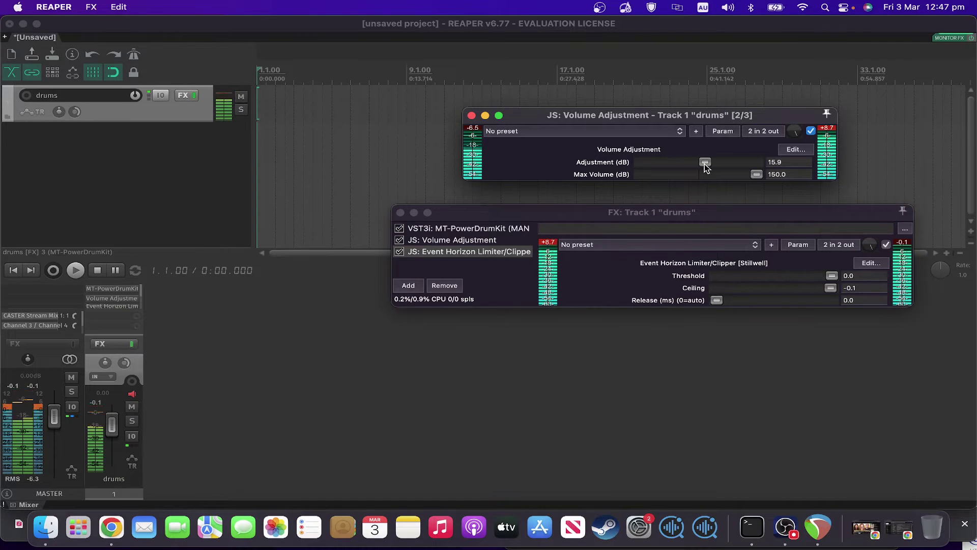
pyautogui.moveTo(705, 167); pyautogui.dragTo(701, 166)
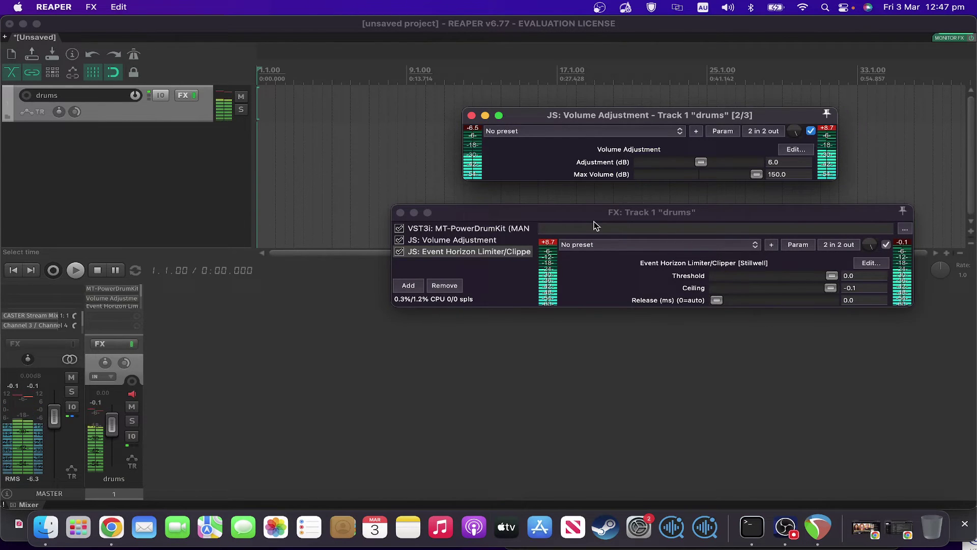
pyautogui.click(532, 256)
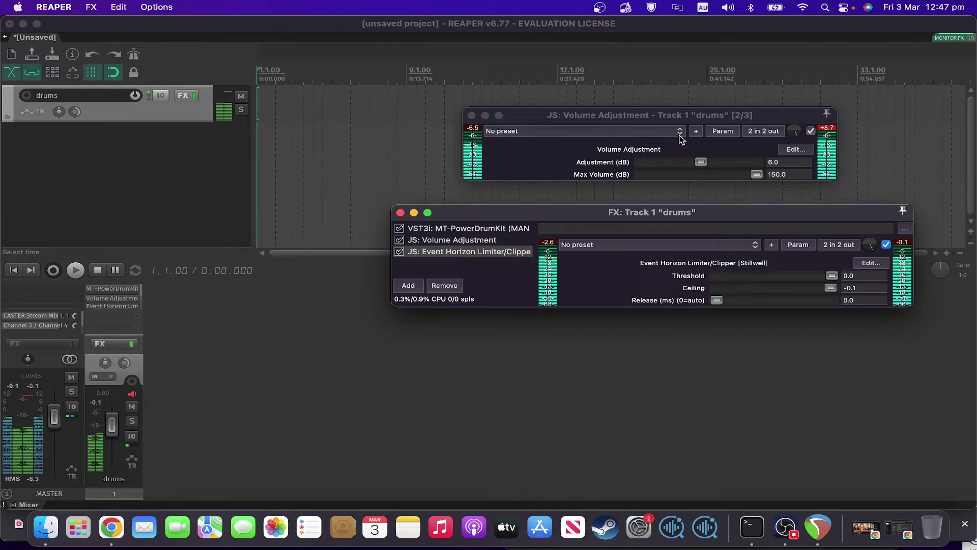
pyautogui.click(834, 134)
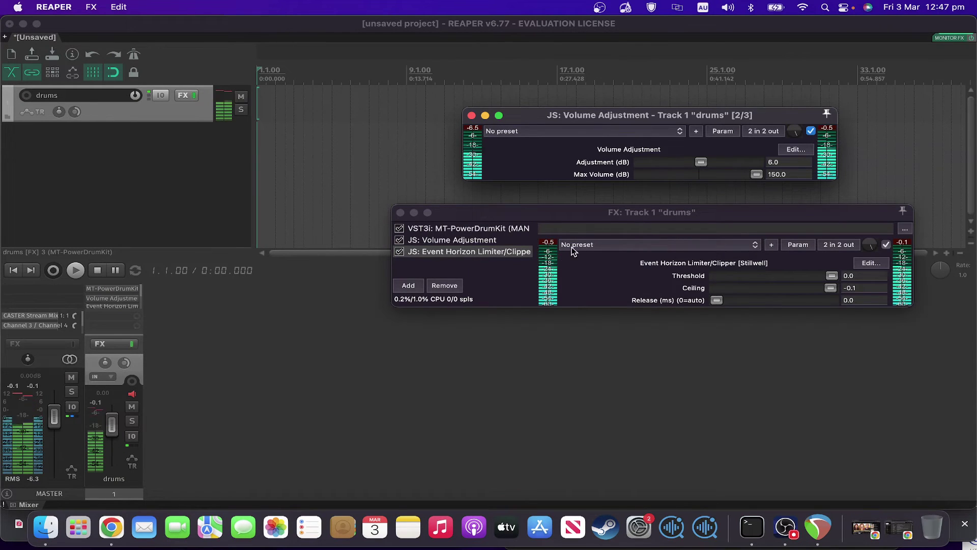
# Append a second JS: Volume Adjustment after the Event Horizon limiter.
pyautogui.click(407, 286)
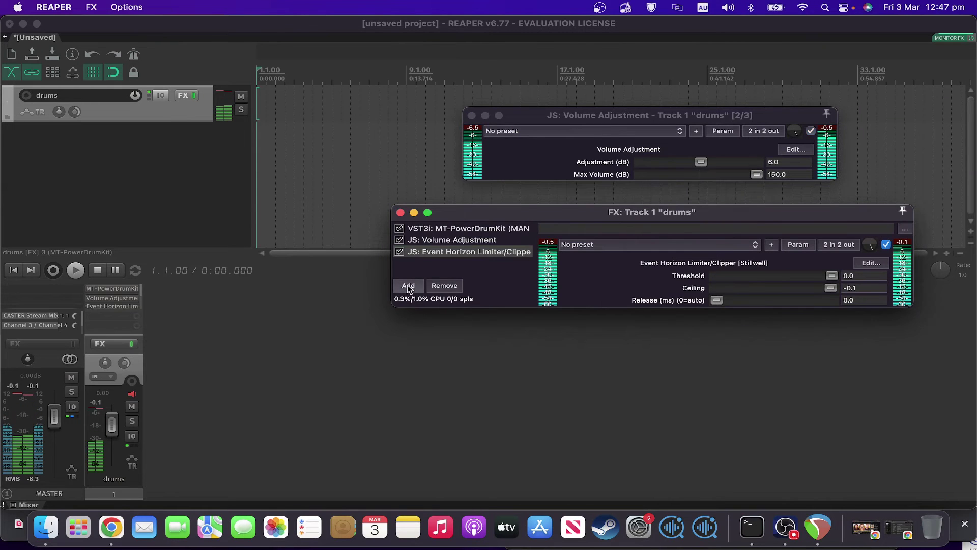
pyautogui.click(511, 283)
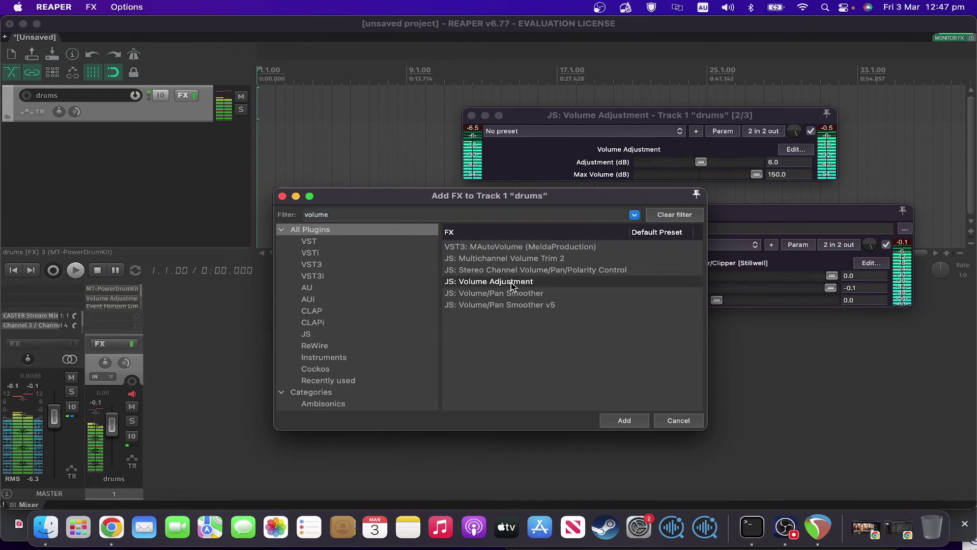
pyautogui.doubleClick(512, 283)
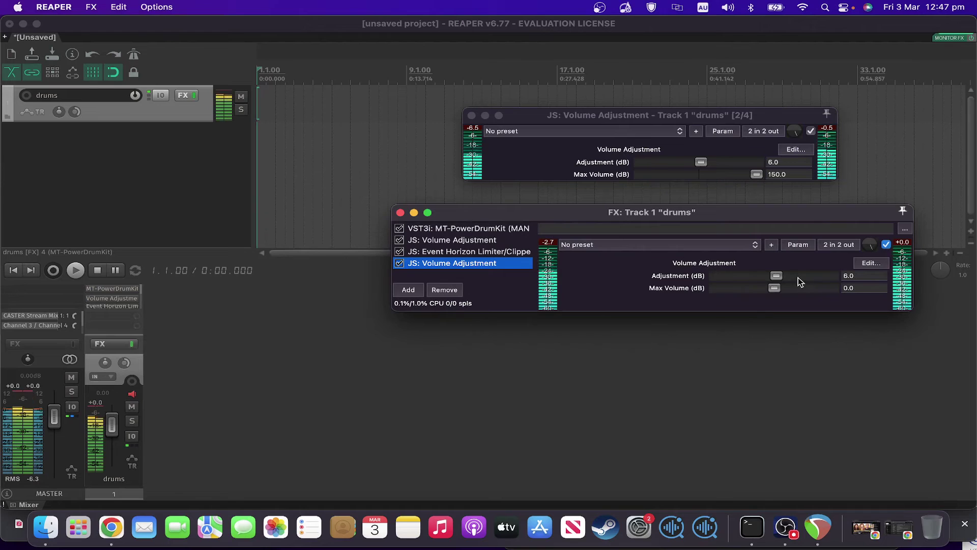
# Set the new Volume Adjustment's Adjustment (dB) to exactly -10.
pyautogui.moveTo(776, 275); pyautogui.dragTo(772, 276)
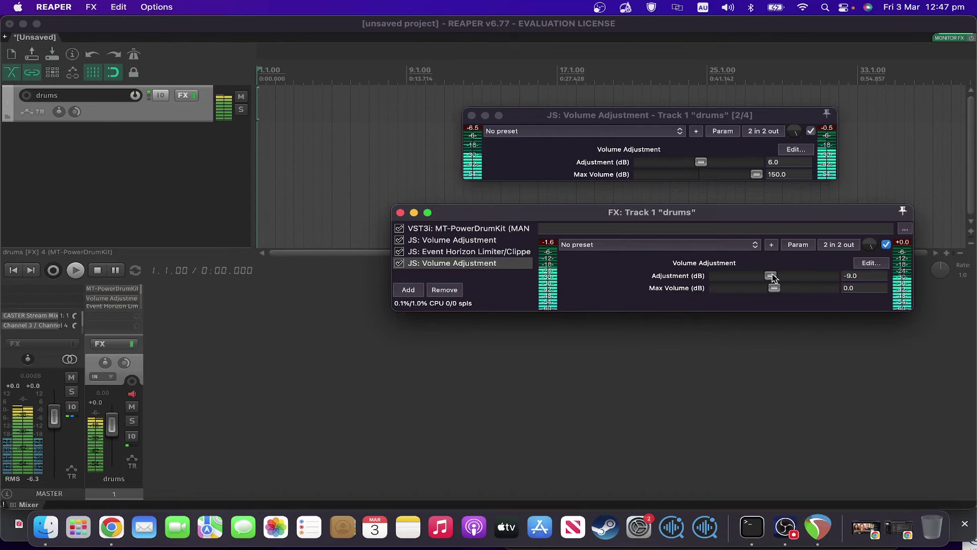
pyautogui.moveTo(772, 276); pyautogui.dragTo(769, 276)
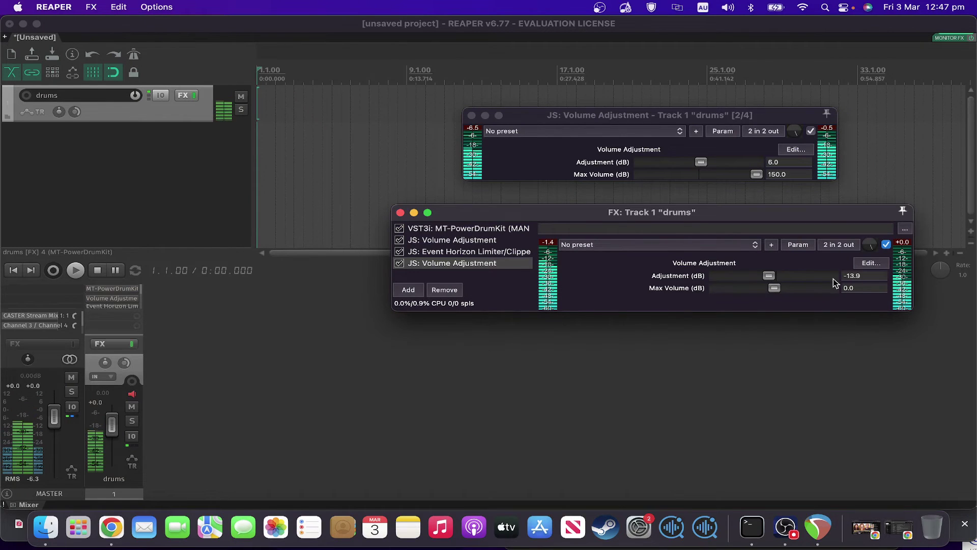
pyautogui.click(852, 278)
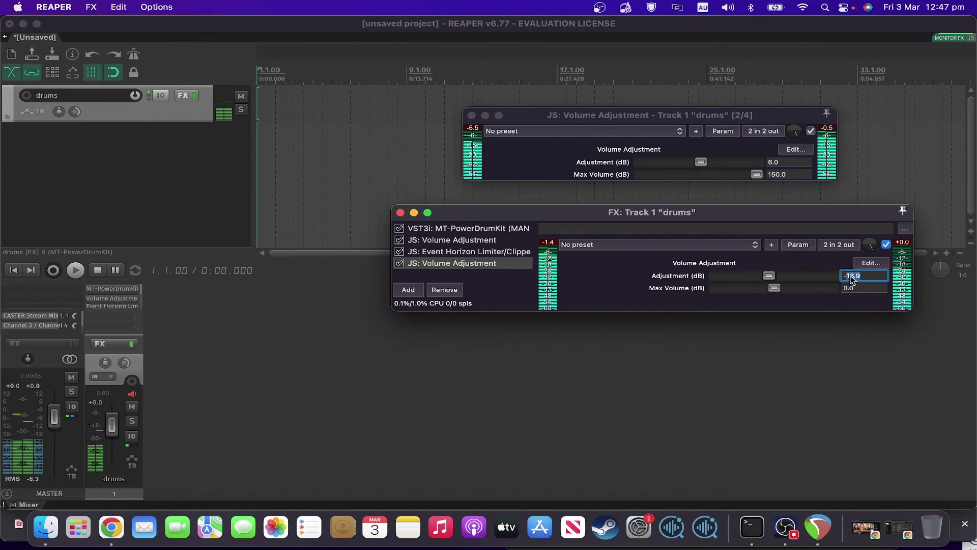
pyautogui.write('-')
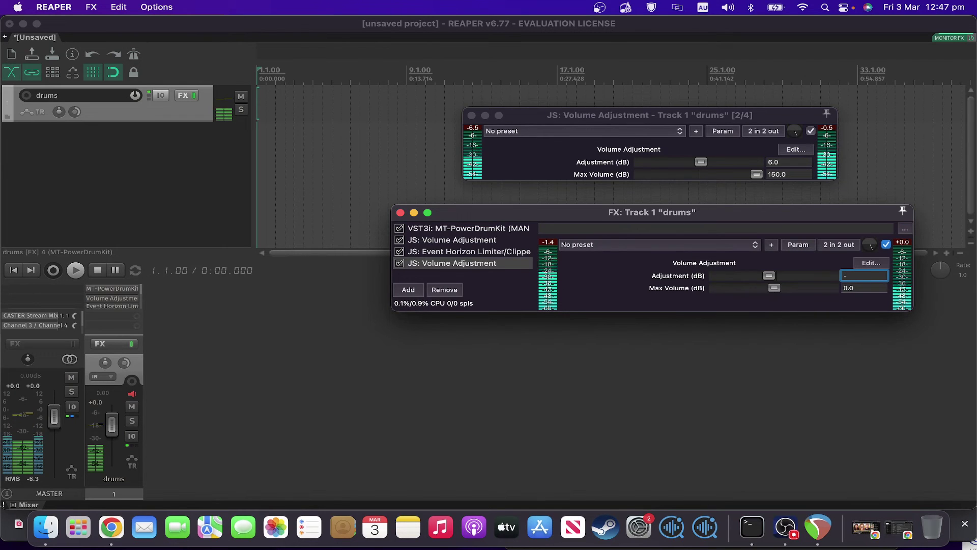
pyautogui.write('10')
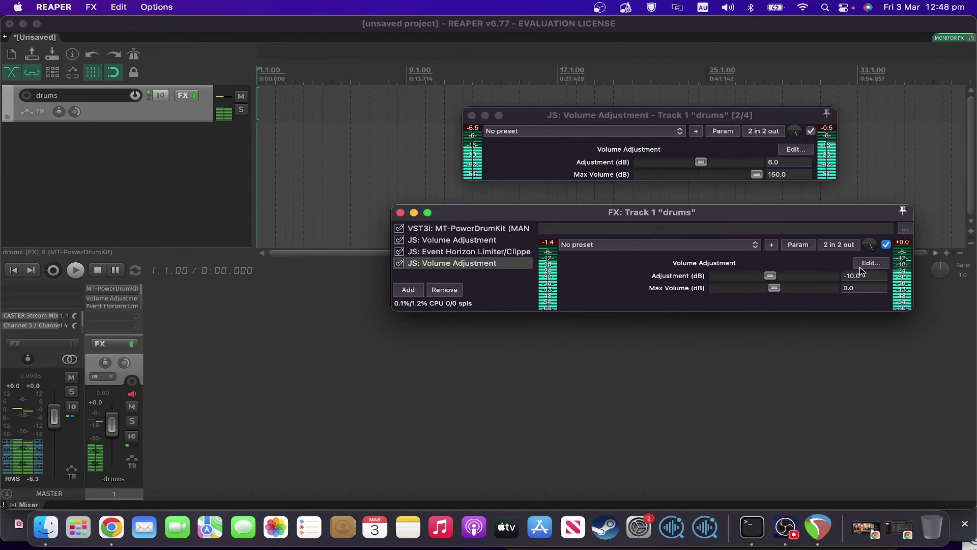
pyautogui.click(686, 113)
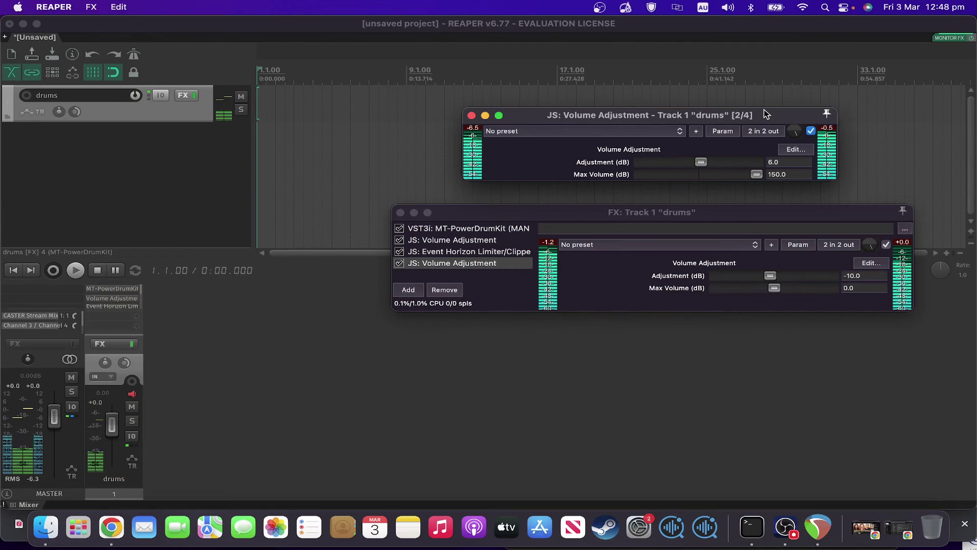
# Drive the first Volume Adjustment into the limiter, settle at 7.6 dB, and bypass MT-PowerDrumKit.
pyautogui.click(502, 252)
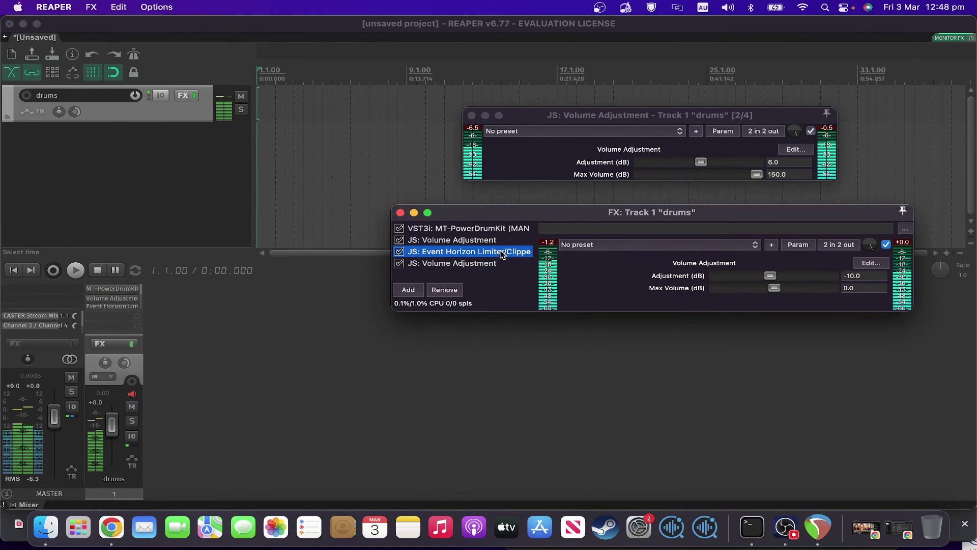
pyautogui.click(702, 163)
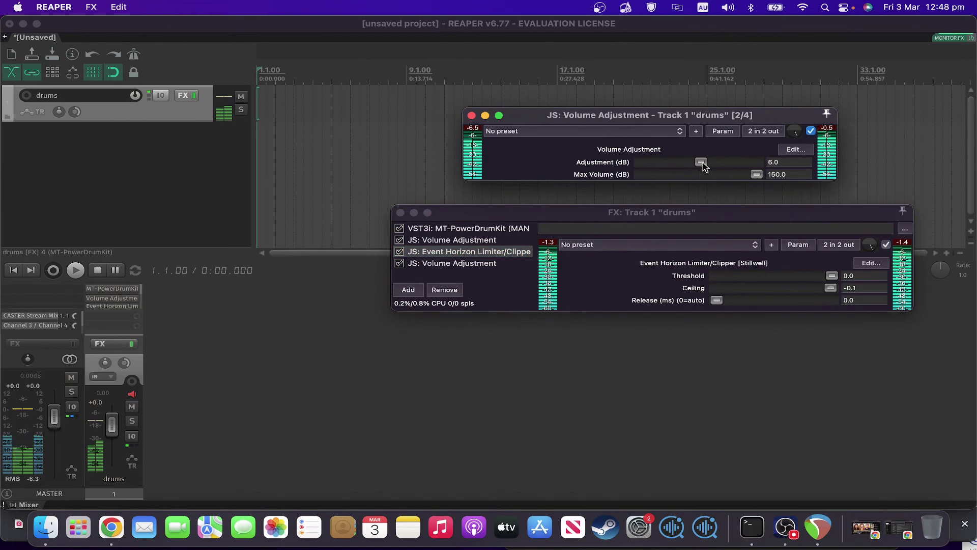
pyautogui.moveTo(702, 163); pyautogui.dragTo(711, 167)
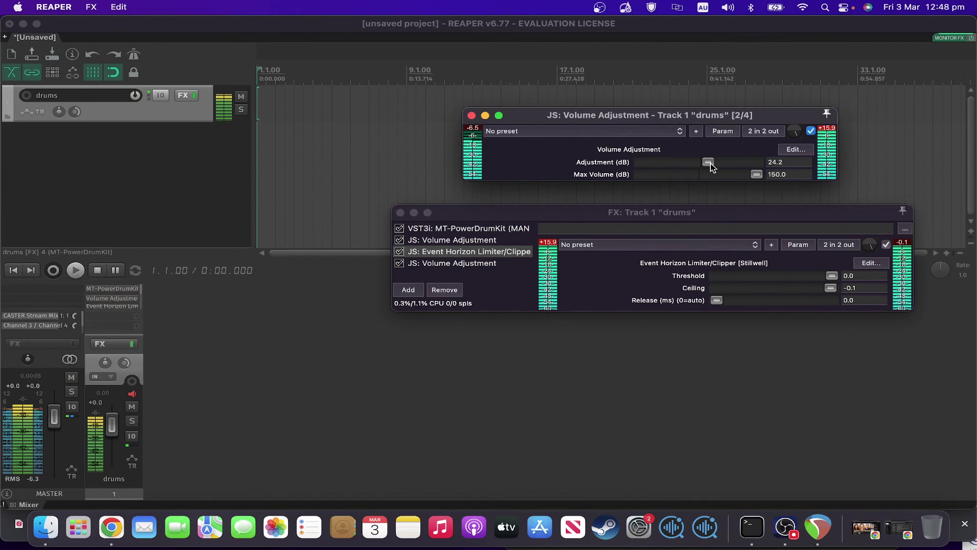
pyautogui.moveTo(709, 165); pyautogui.dragTo(705, 167)
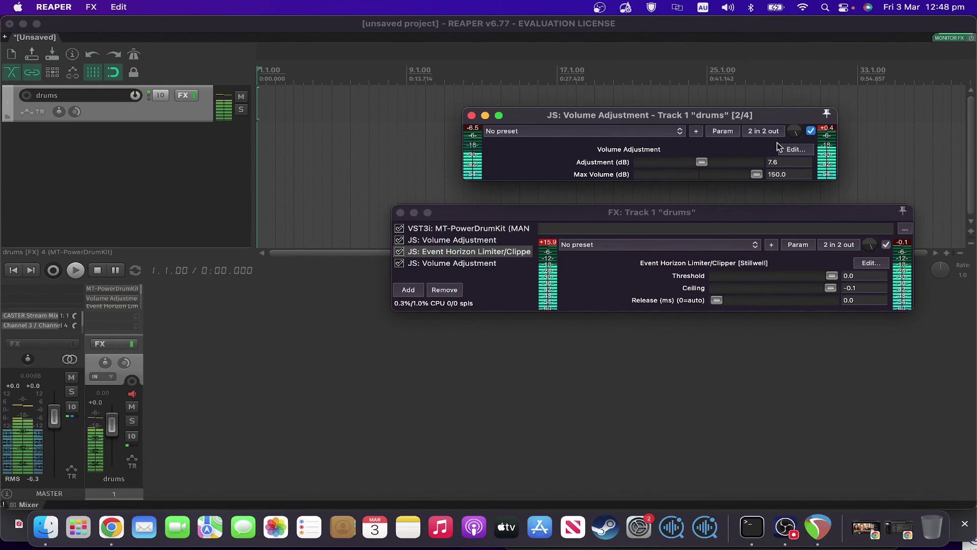
pyautogui.click(399, 228)
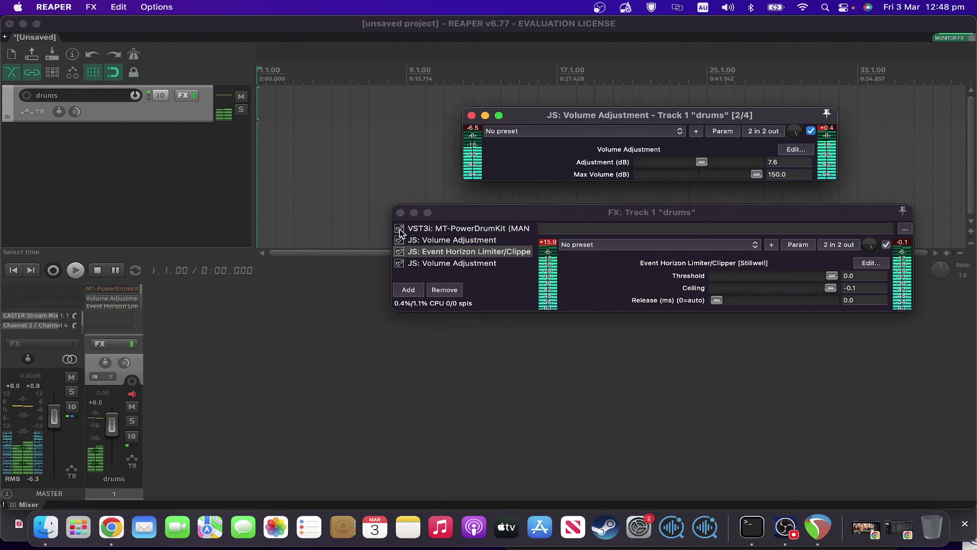